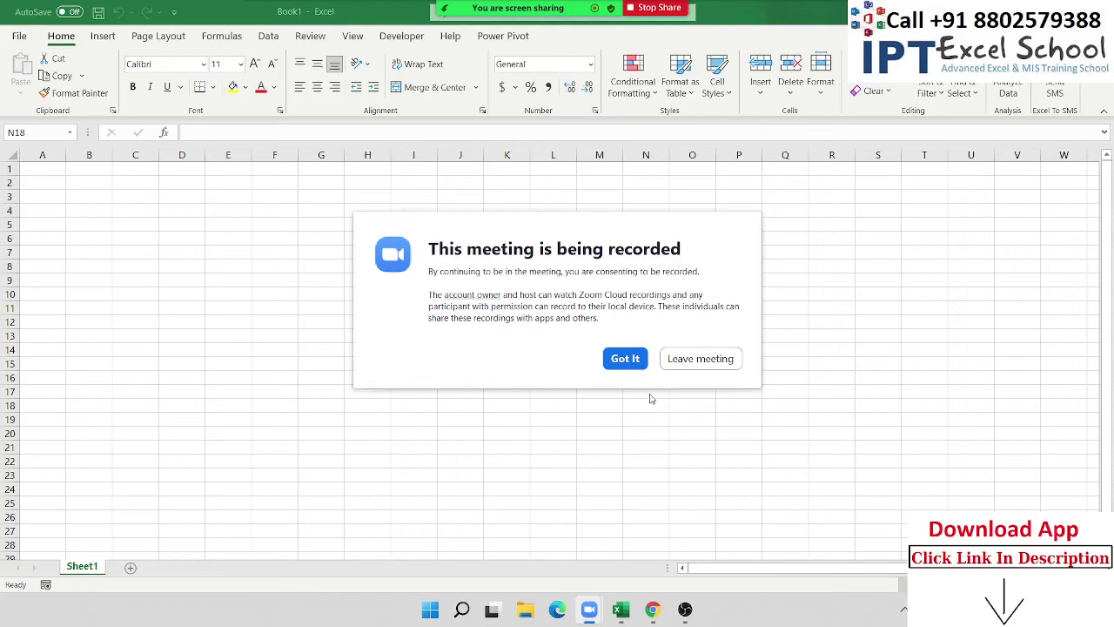
# Dismiss the Zoom recording notice and zoom in on the empty Sheet1 in Book1
pyautogui.click(635, 360)
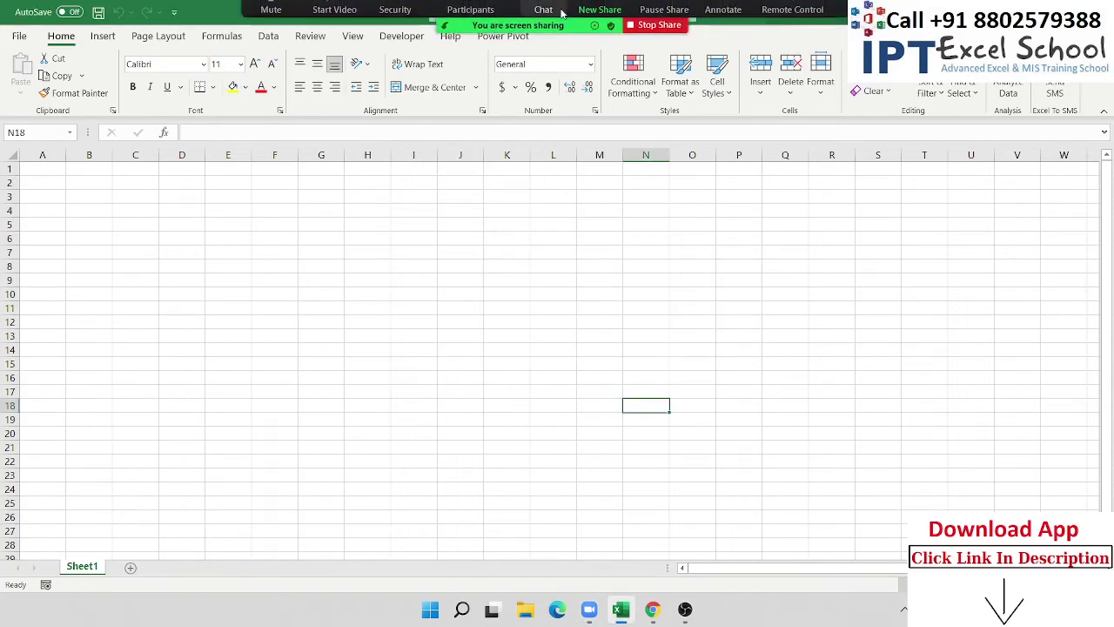
pyautogui.click(475, 27)
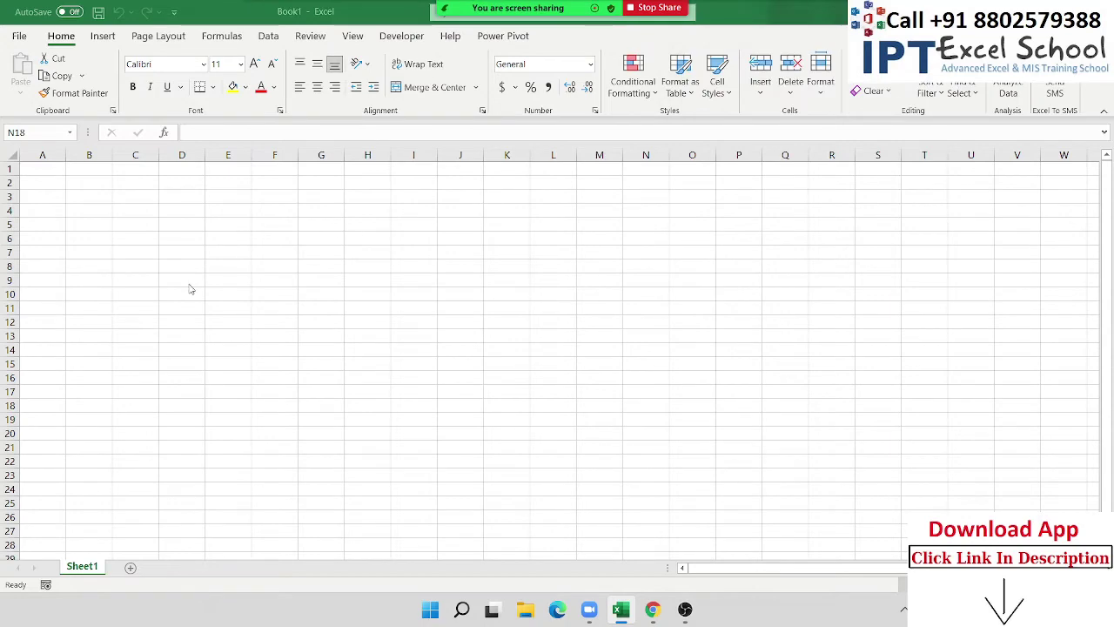
pyautogui.scroll(4, 188, 282)
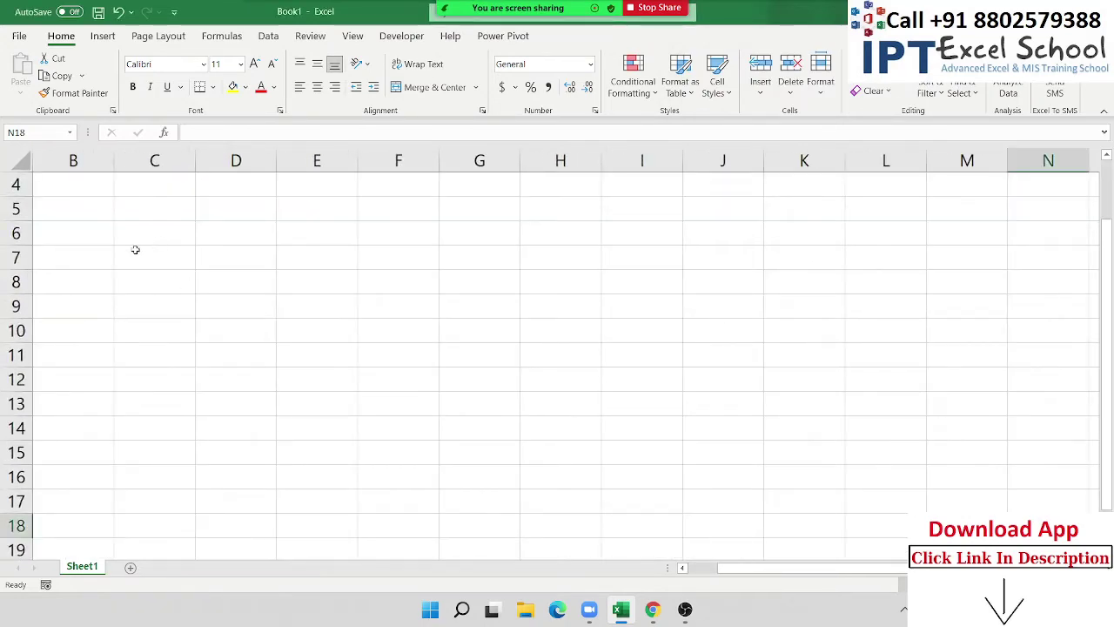
# Fill B6:E15 light green and I6:L15 yellow, then select B7 with the Review tab shown
pyautogui.moveTo(89, 237); pyautogui.dragTo(291, 447)
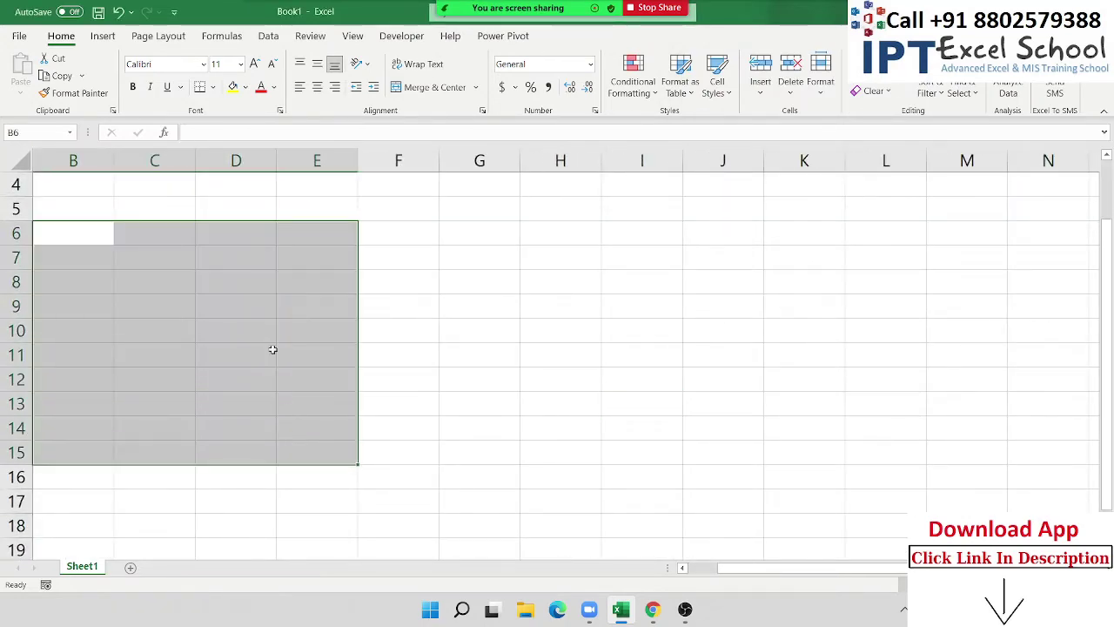
pyautogui.click(246, 87)
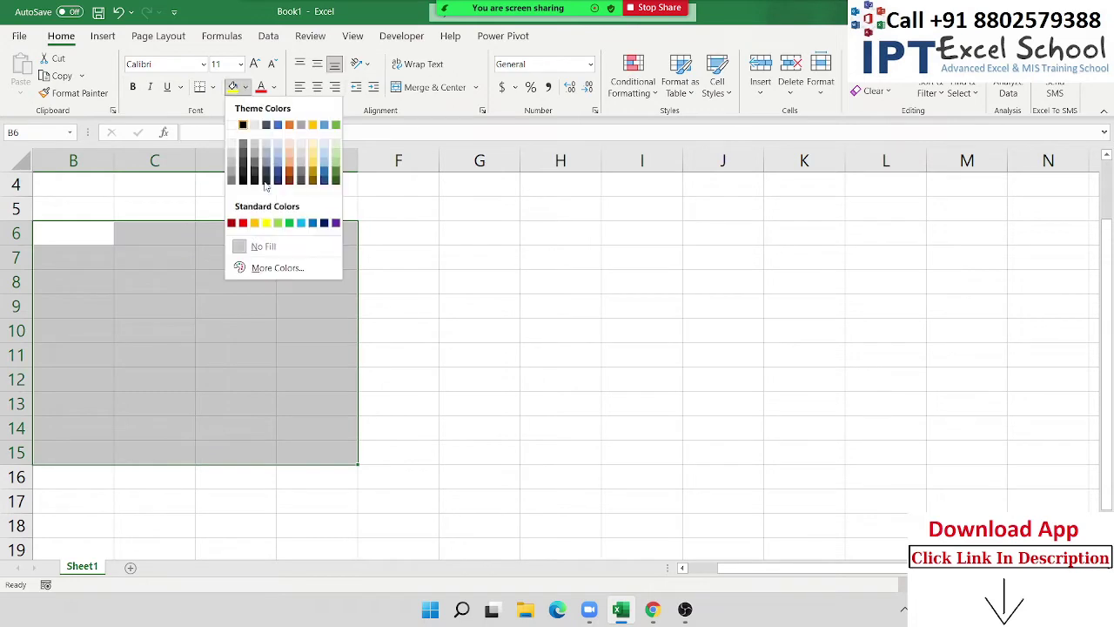
pyautogui.click(278, 224)
pyautogui.moveTo(650, 232); pyautogui.dragTo(857, 448)
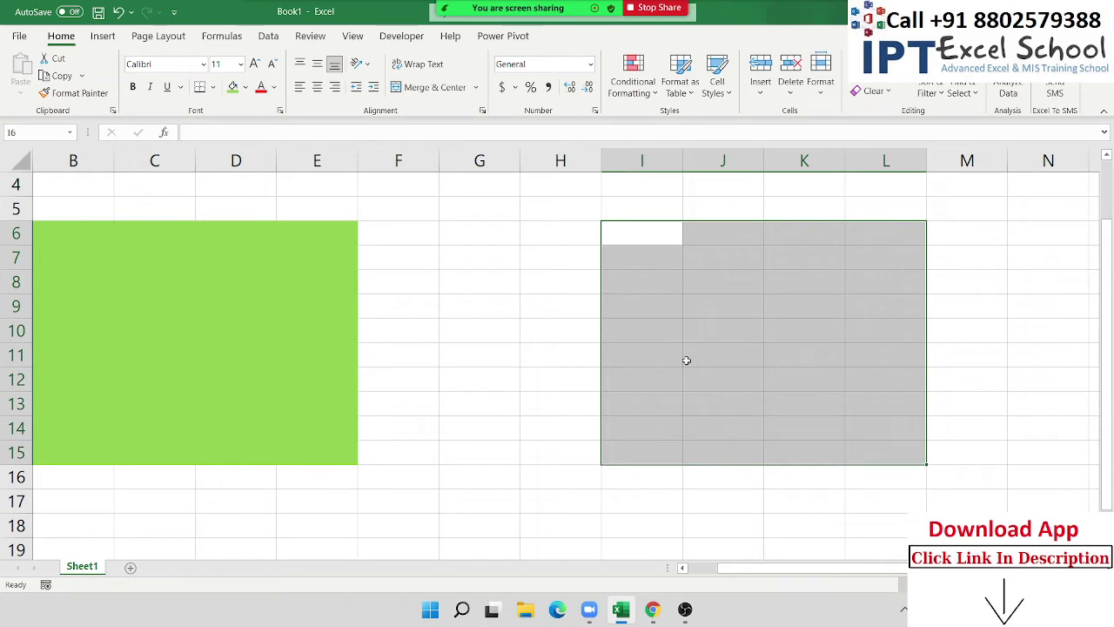
pyautogui.click(246, 87)
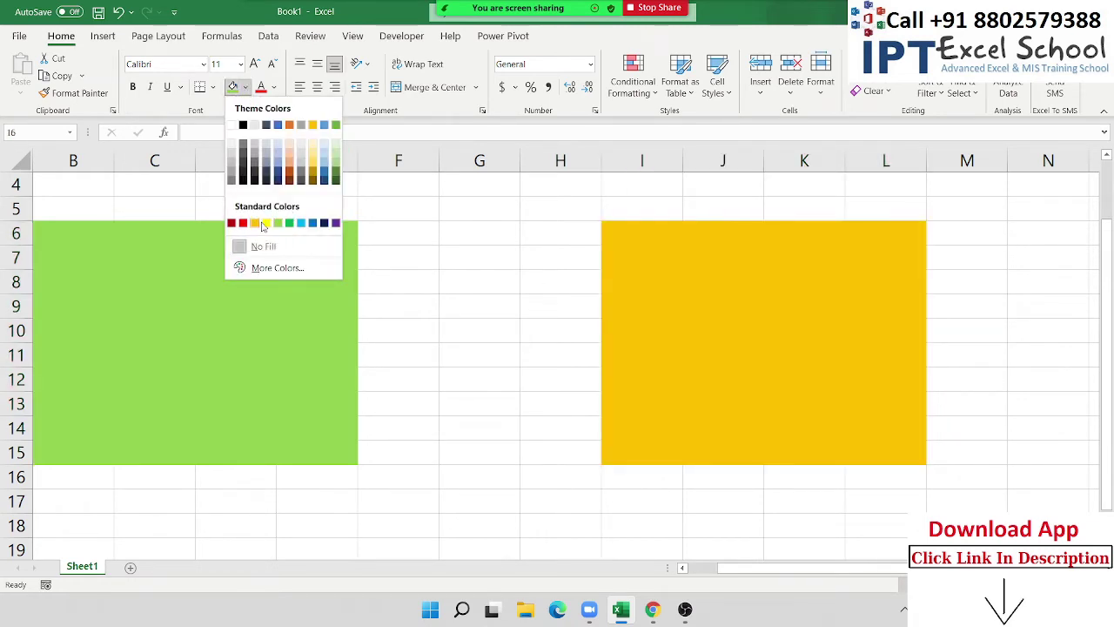
pyautogui.click(266, 222)
pyautogui.click(63, 215)
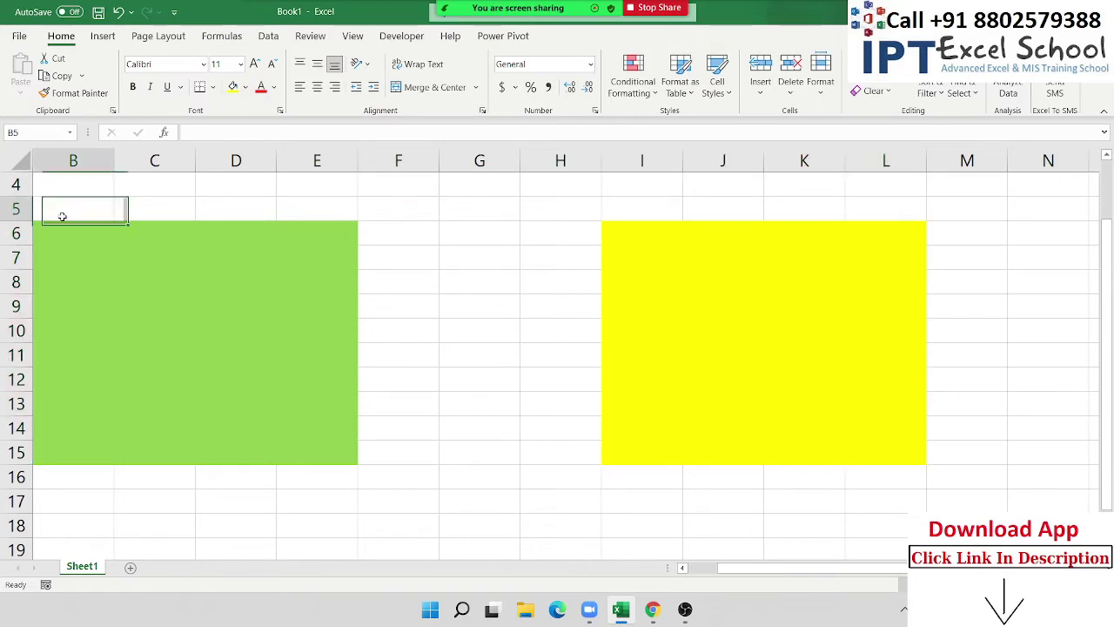
pyautogui.click(62, 249)
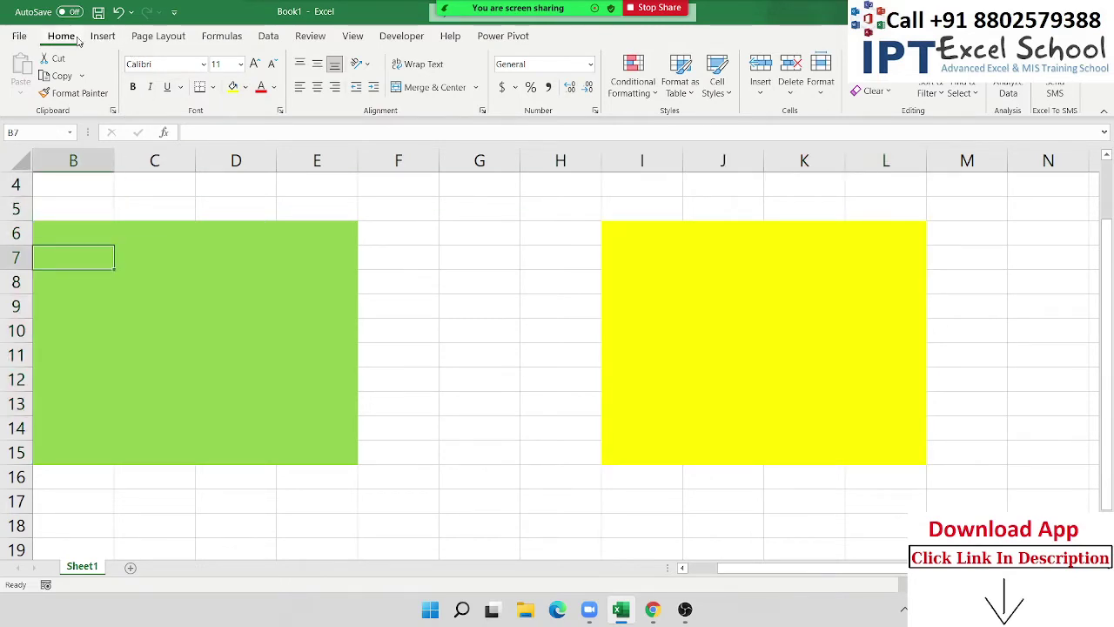
pyautogui.click(309, 36)
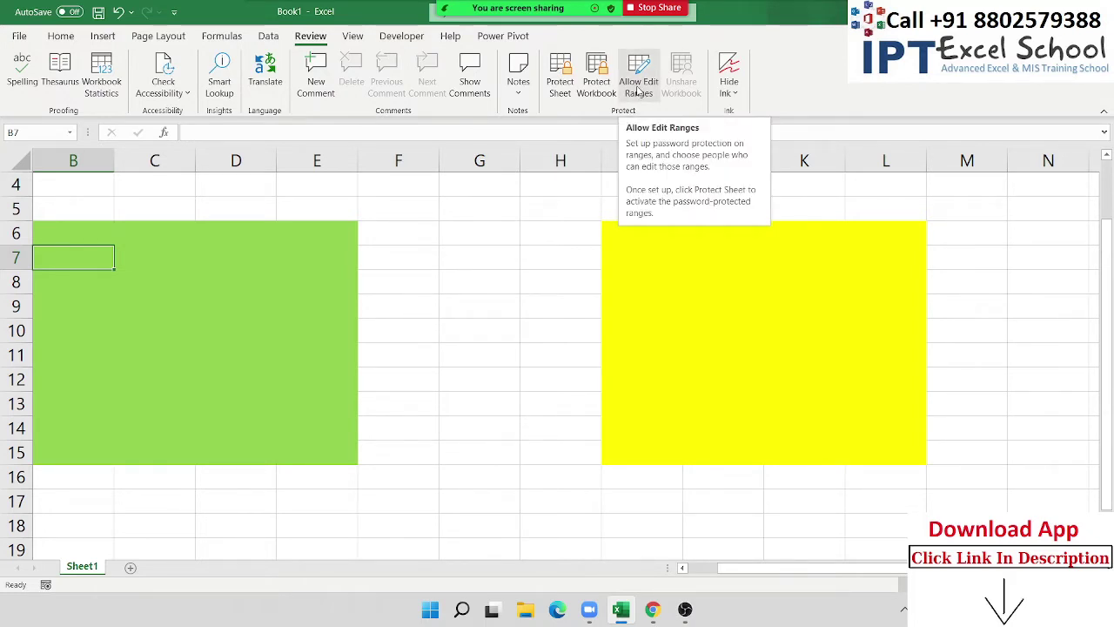
# Start a new editable range in Allow Edit Ranges referring to the green block B6:E15
pyautogui.click(639, 87)
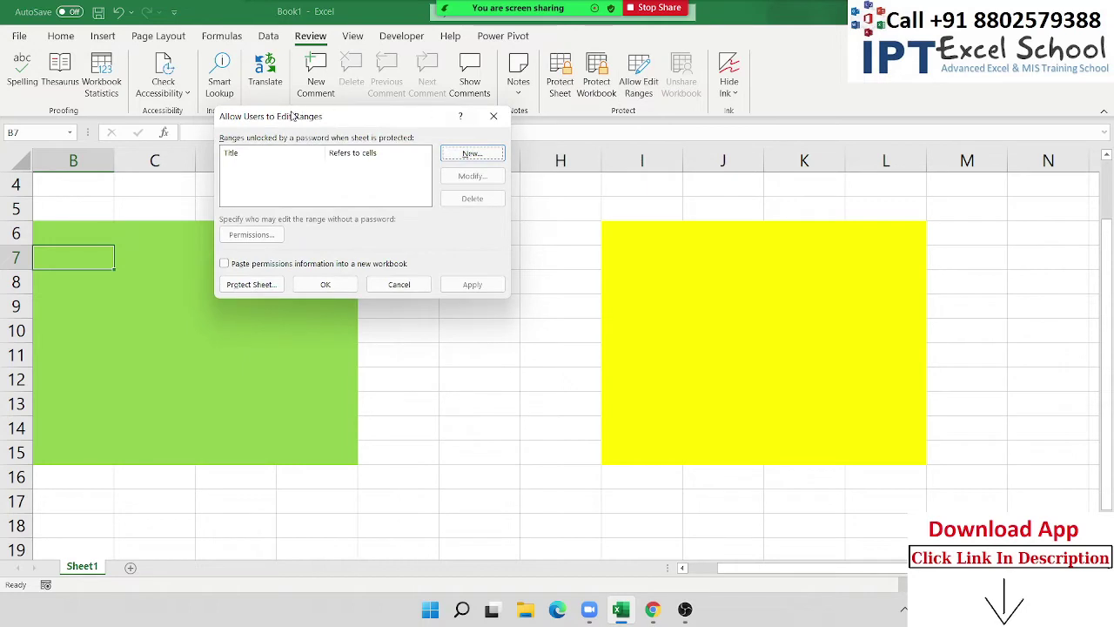
pyautogui.moveTo(293, 116); pyautogui.dragTo(439, 117)
pyautogui.click(617, 155)
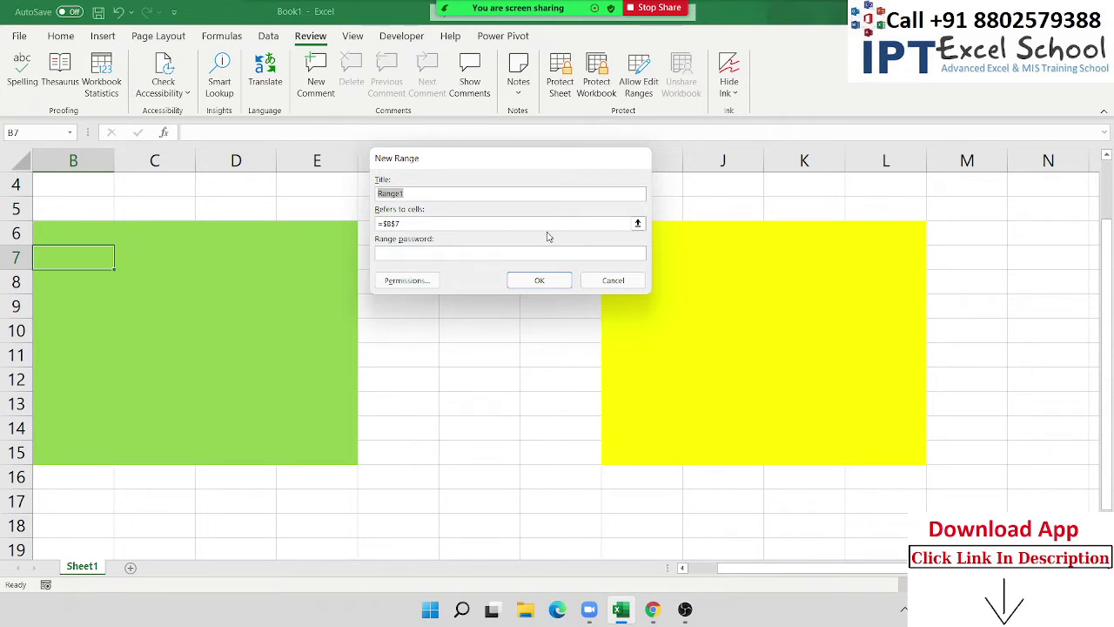
pyautogui.click(638, 223)
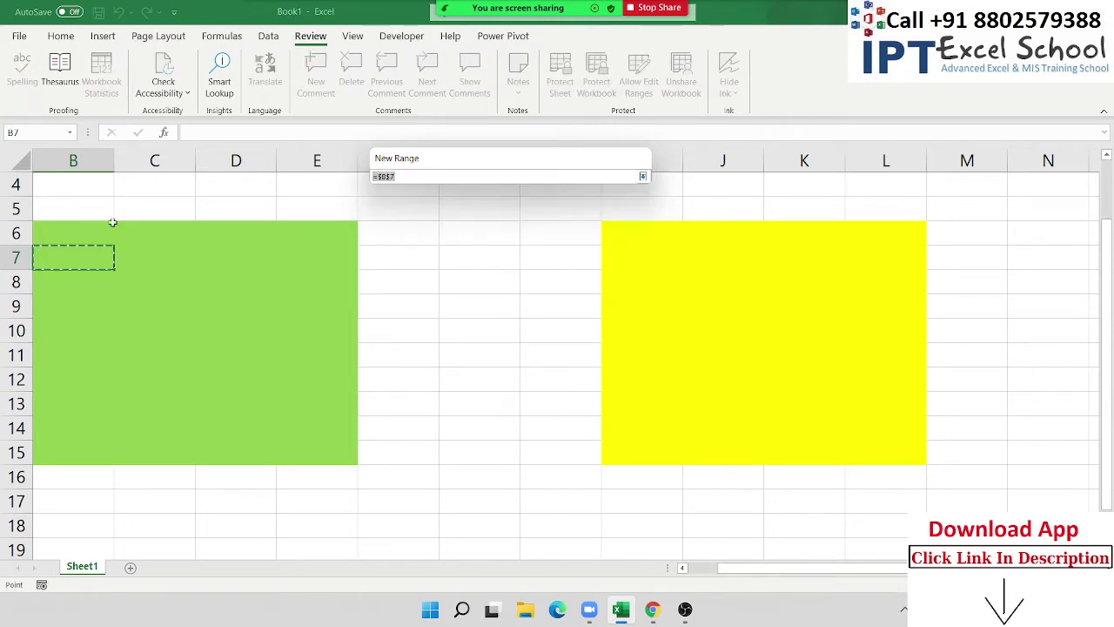
pyautogui.moveTo(67, 233)
pyautogui.mouseDown()
pyautogui.moveTo(280, 445)
pyautogui.moveTo(305, 453)
pyautogui.mouseUp()
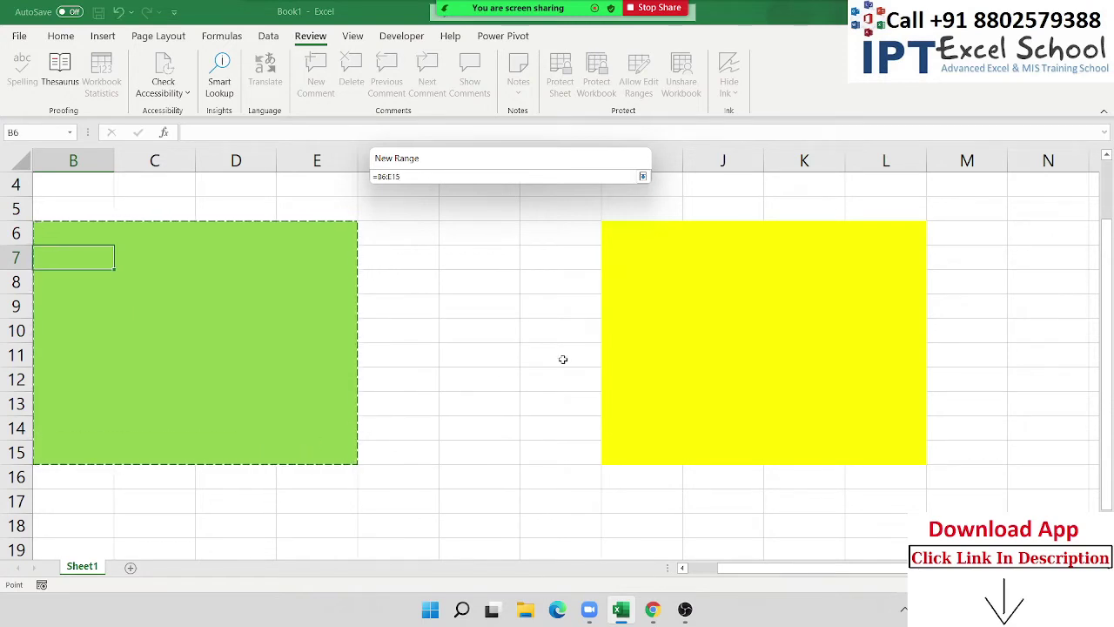
pyautogui.click(642, 177)
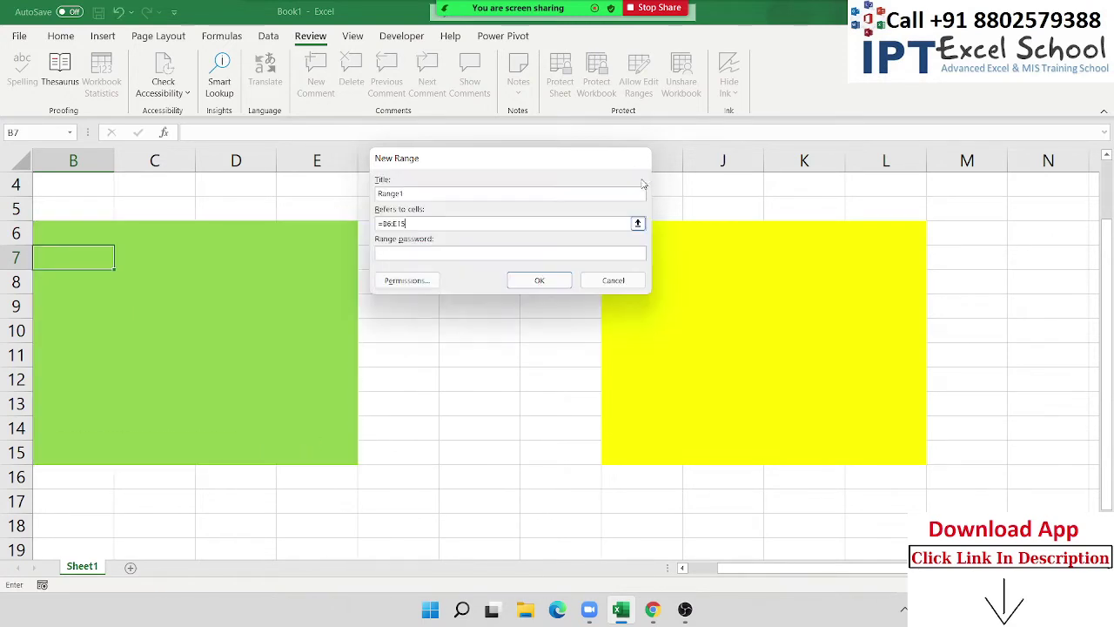
# Give the range a password and confirm it, adding Range1 for $B$6:$E$15
pyautogui.click(485, 252)
pyautogui.write('1')
pyautogui.click(540, 282)
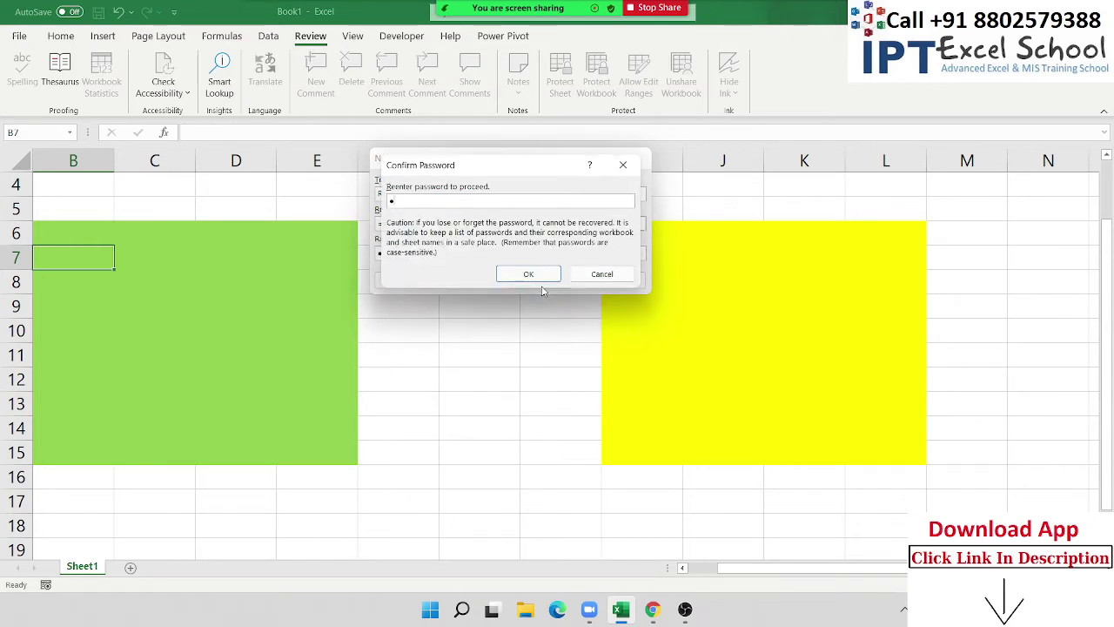
pyautogui.click(528, 274)
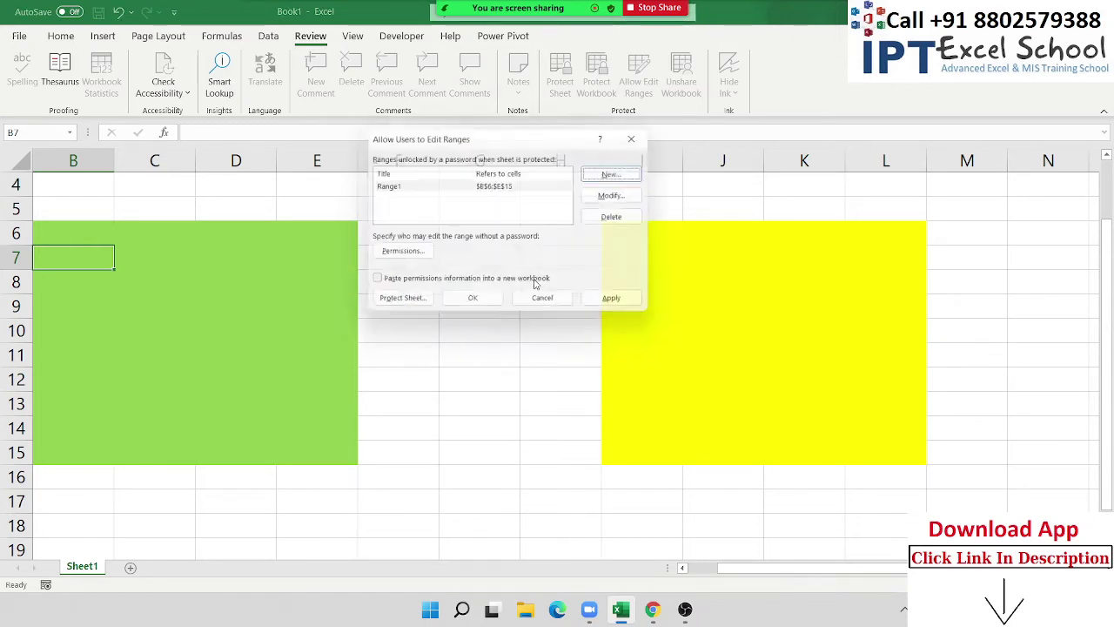
pyautogui.click(617, 174)
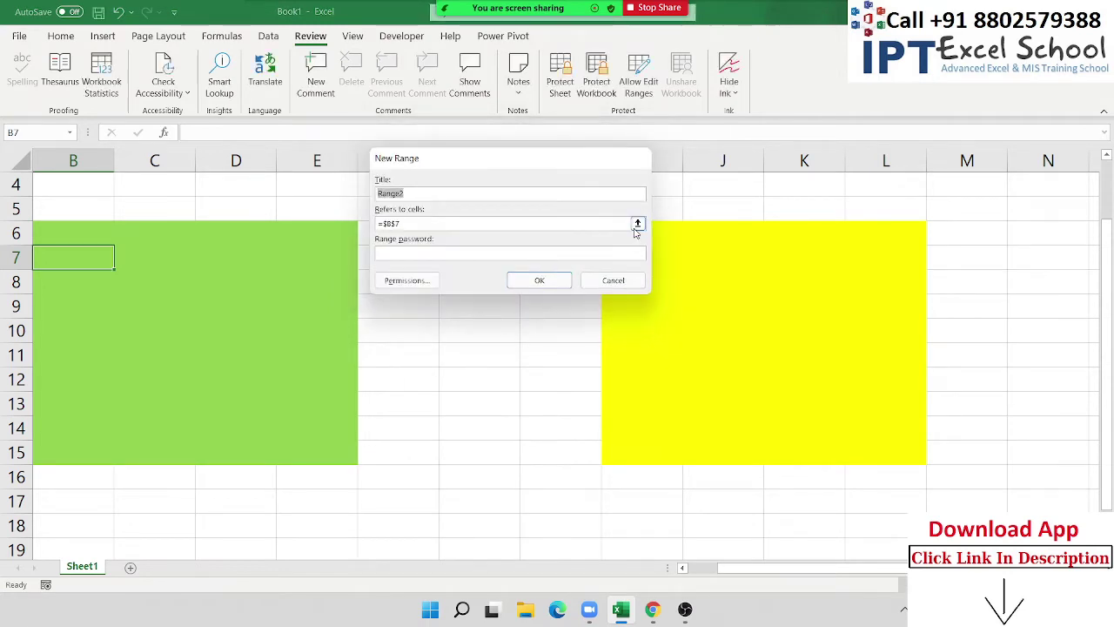
# Create Range2 for the yellow block $I$6:$L$15 with a confirmed range password
pyautogui.click(637, 224)
pyautogui.moveTo(612, 225); pyautogui.dragTo(877, 445)
pyautogui.click(642, 177)
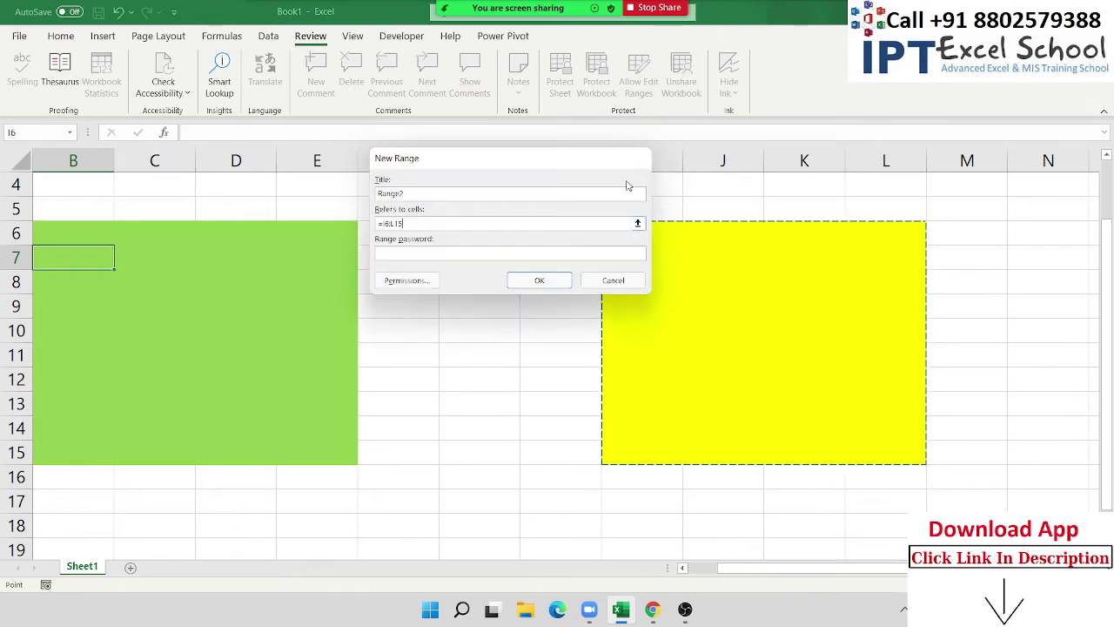
pyautogui.click(469, 252)
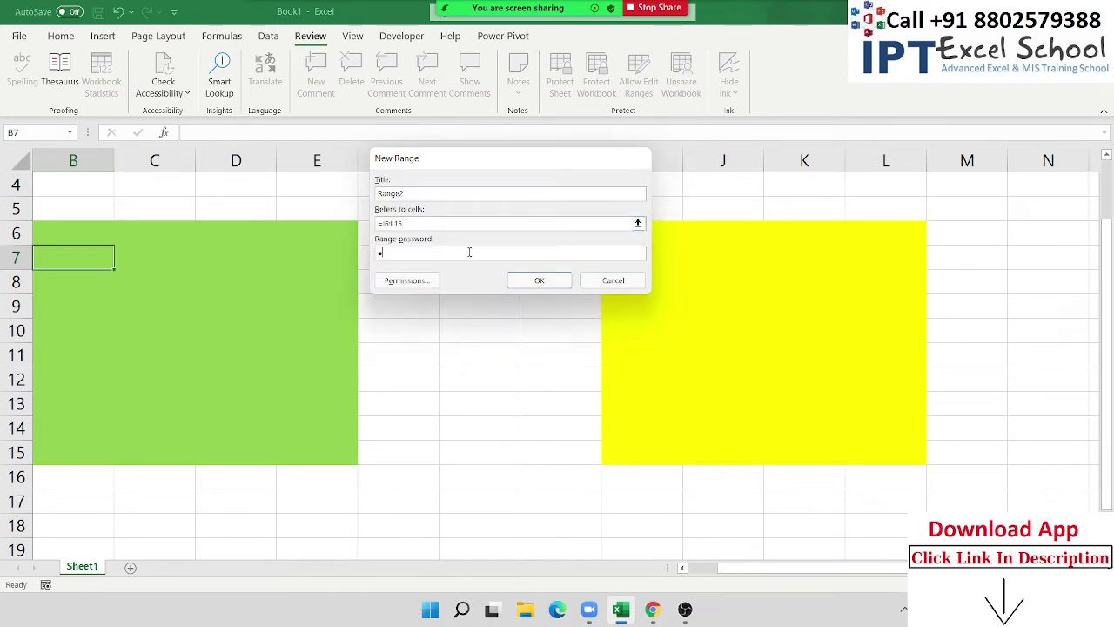
pyautogui.click(561, 285)
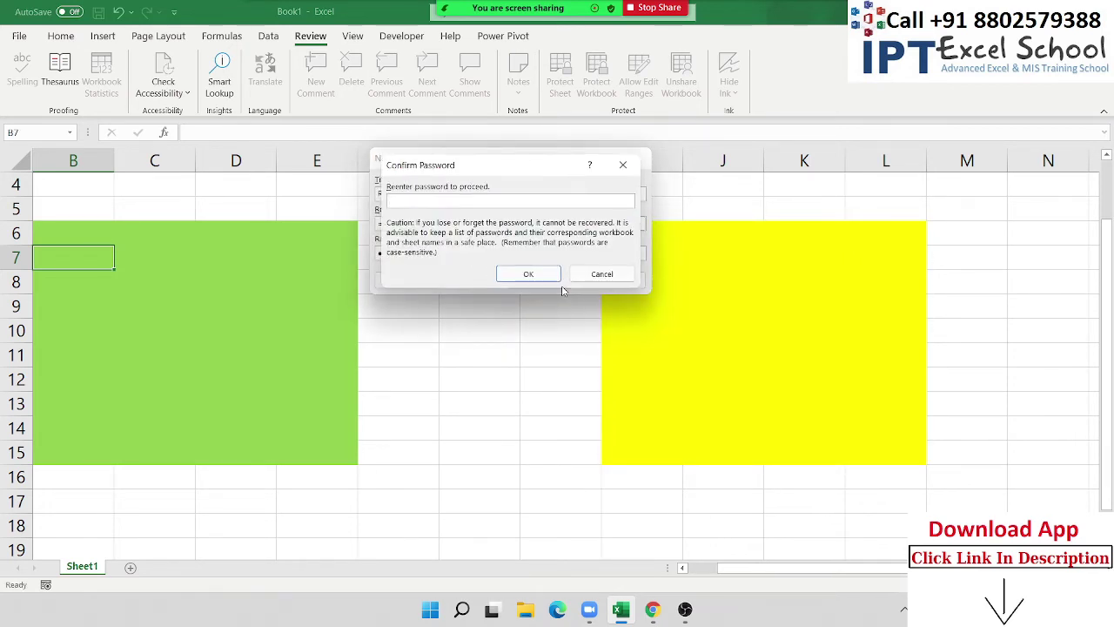
pyautogui.click(536, 275)
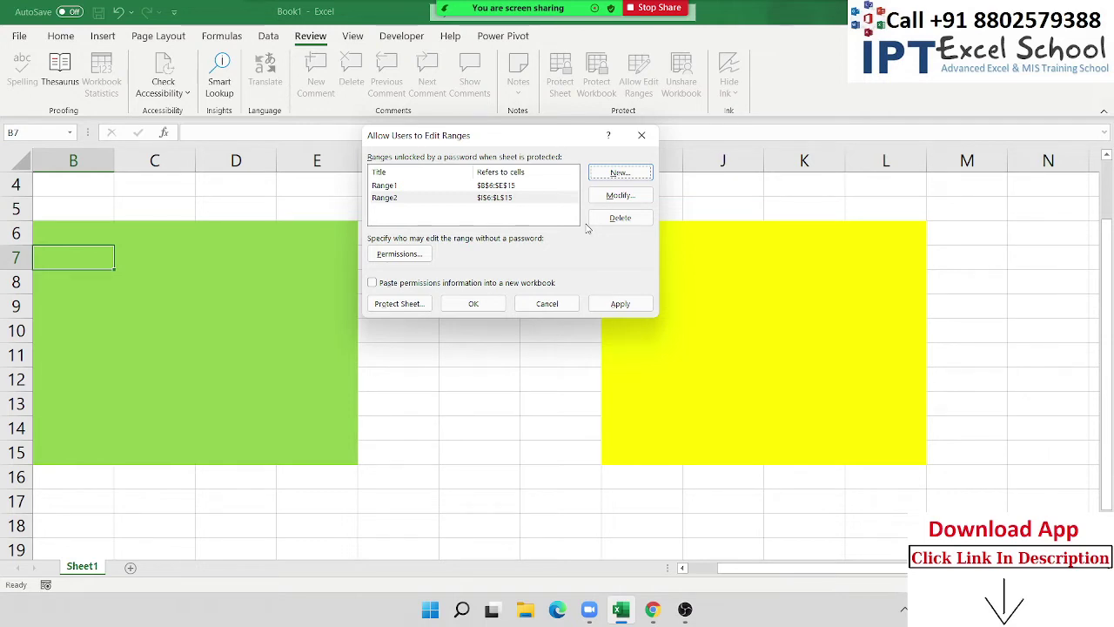
# Apply and close the editable ranges, then select cell I7 in the yellow block
pyautogui.click(618, 305)
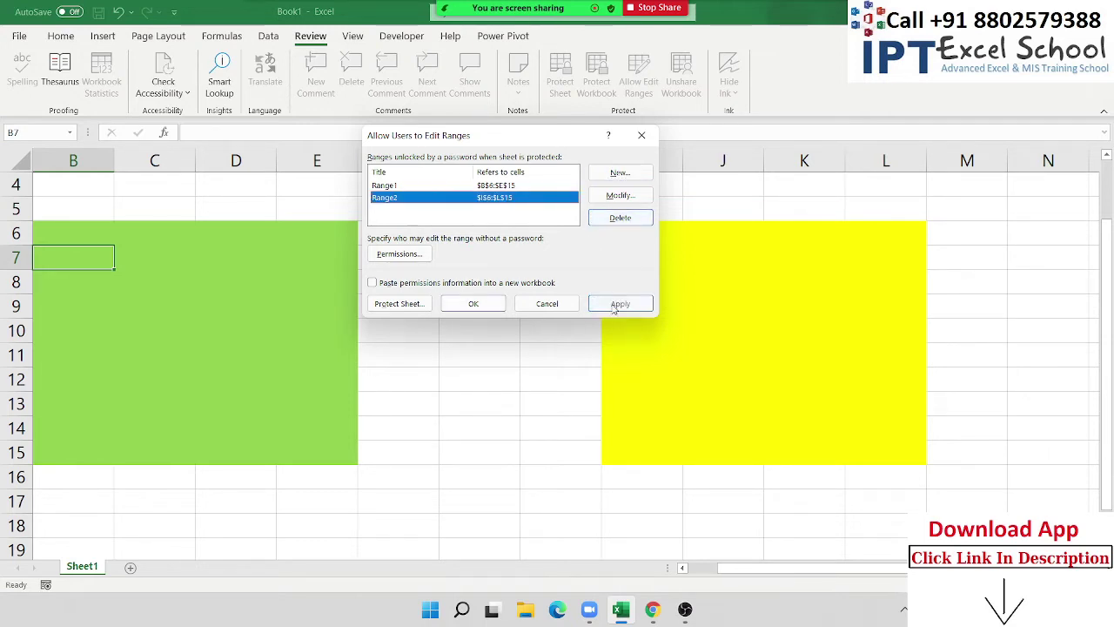
pyautogui.click(464, 314)
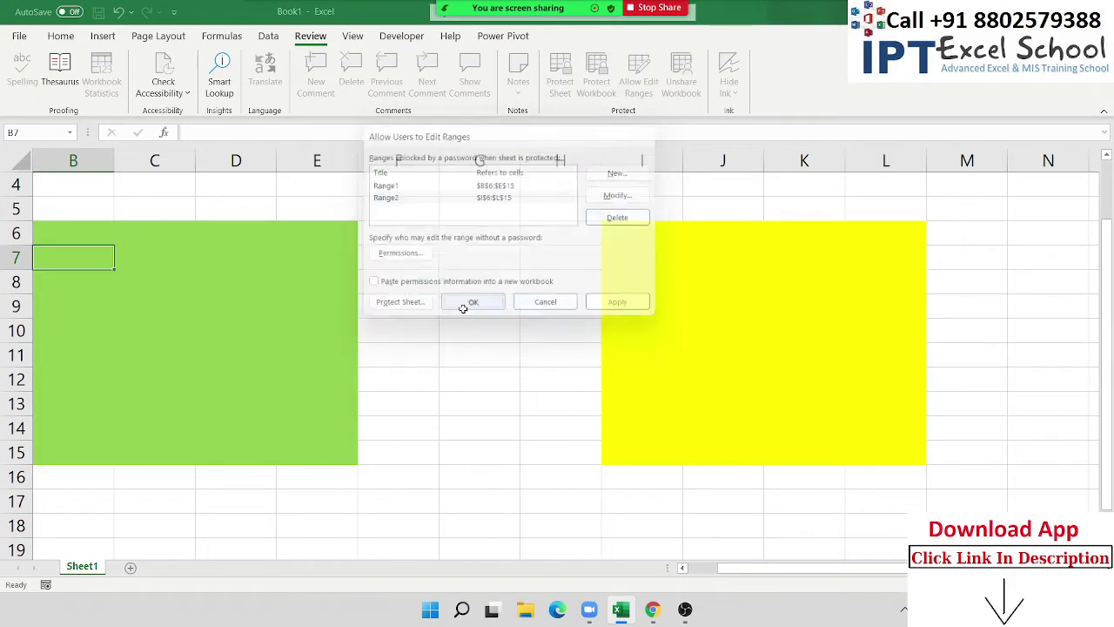
pyautogui.click(510, 272)
pyautogui.click(602, 257)
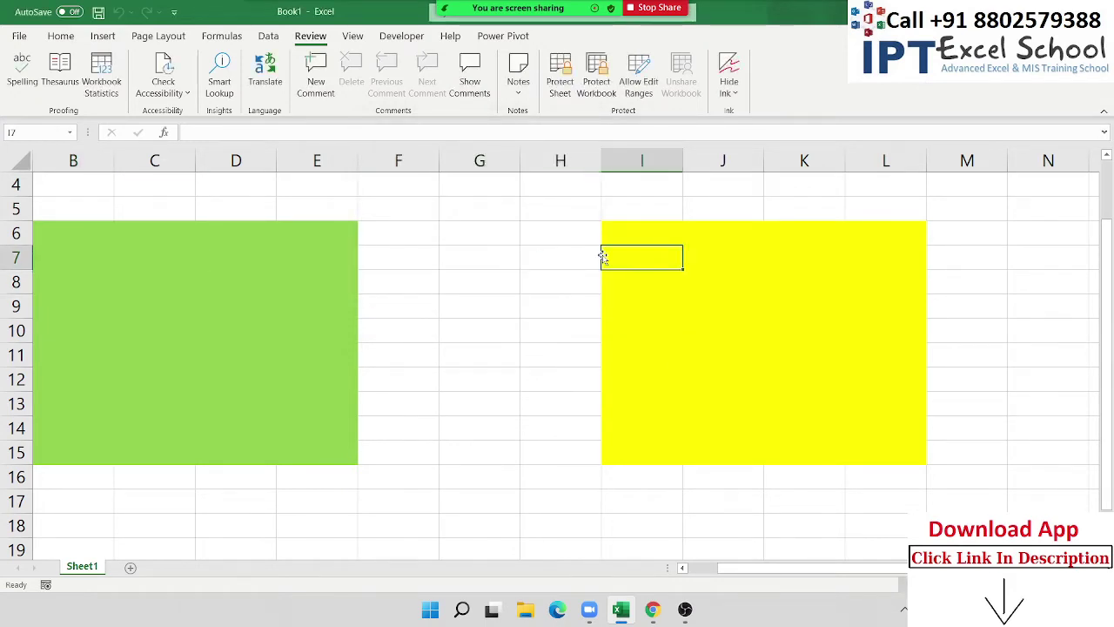
# Protect Sheet1 from its tab menu, then double-click D11 to trigger the green range's password prompt
pyautogui.rightClick(98, 571)
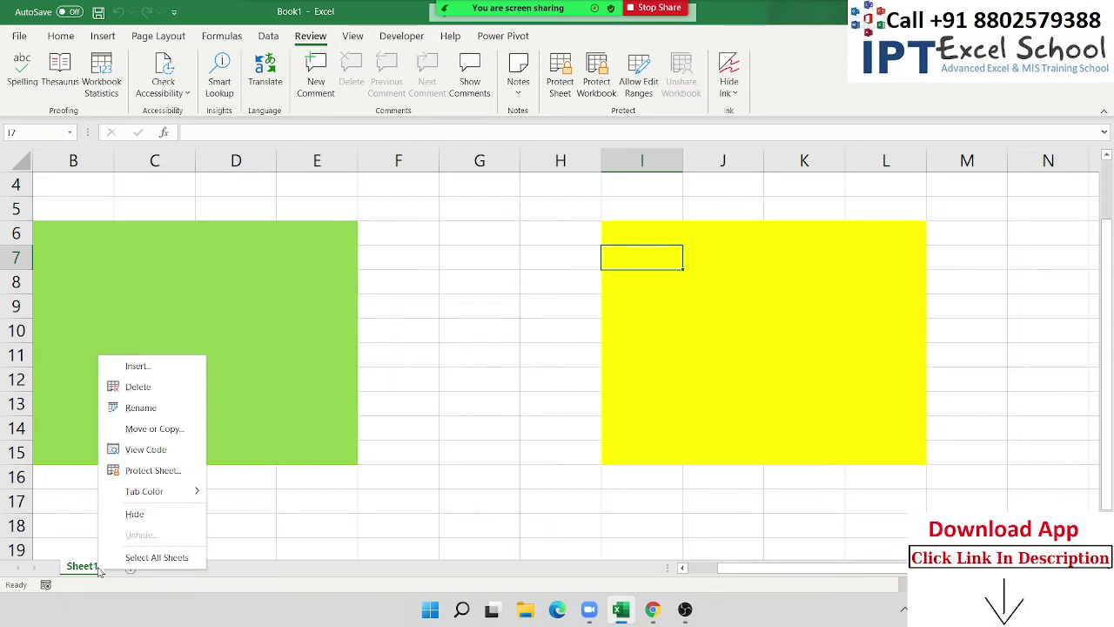
pyautogui.click(151, 472)
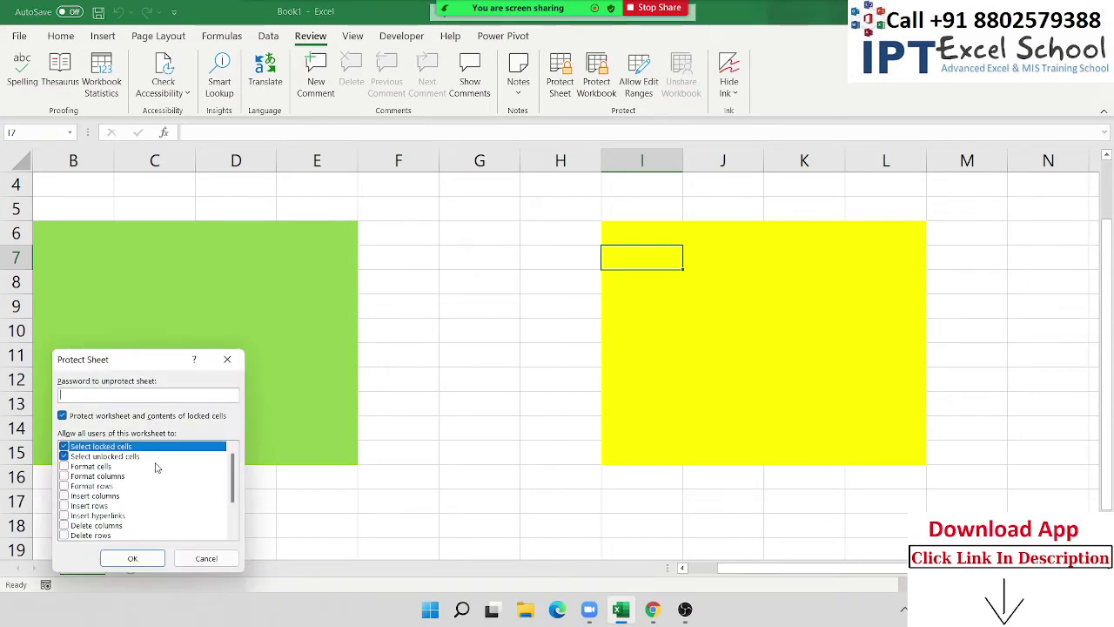
pyautogui.click(132, 557)
pyautogui.click(270, 345)
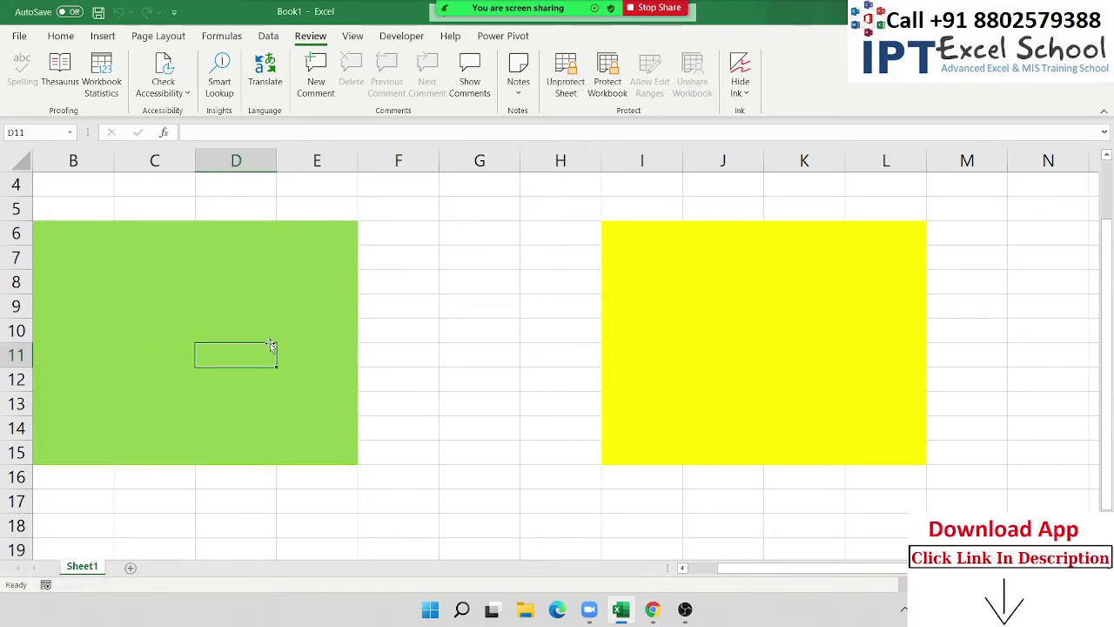
pyautogui.doubleClick(271, 346)
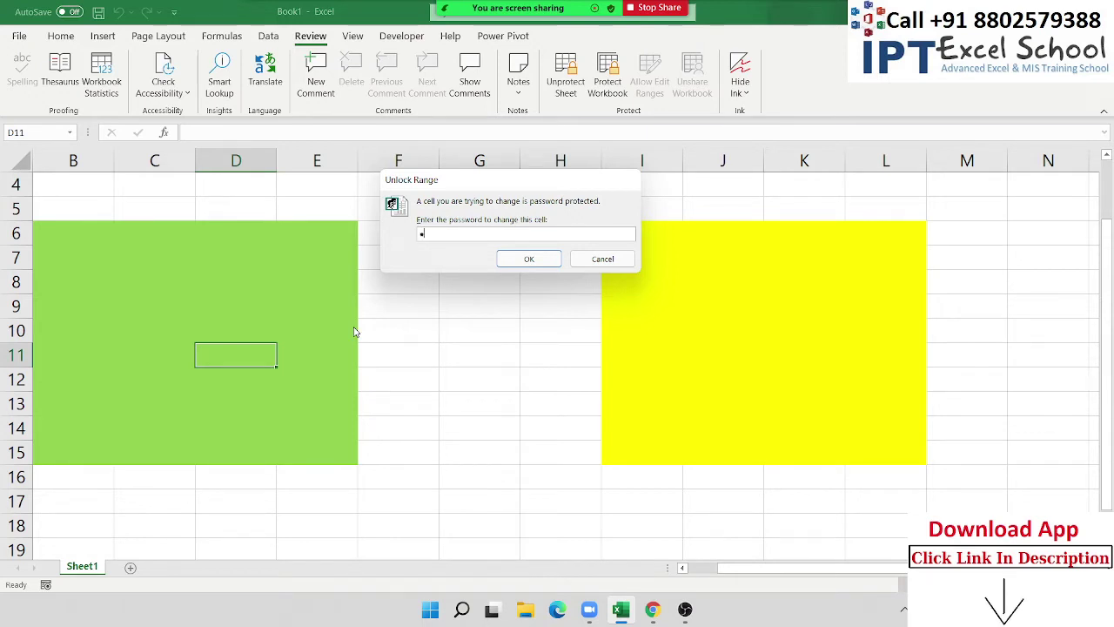
# Submit the green range password and enter 'dfg' into E8 and D11
pyautogui.press('Return')
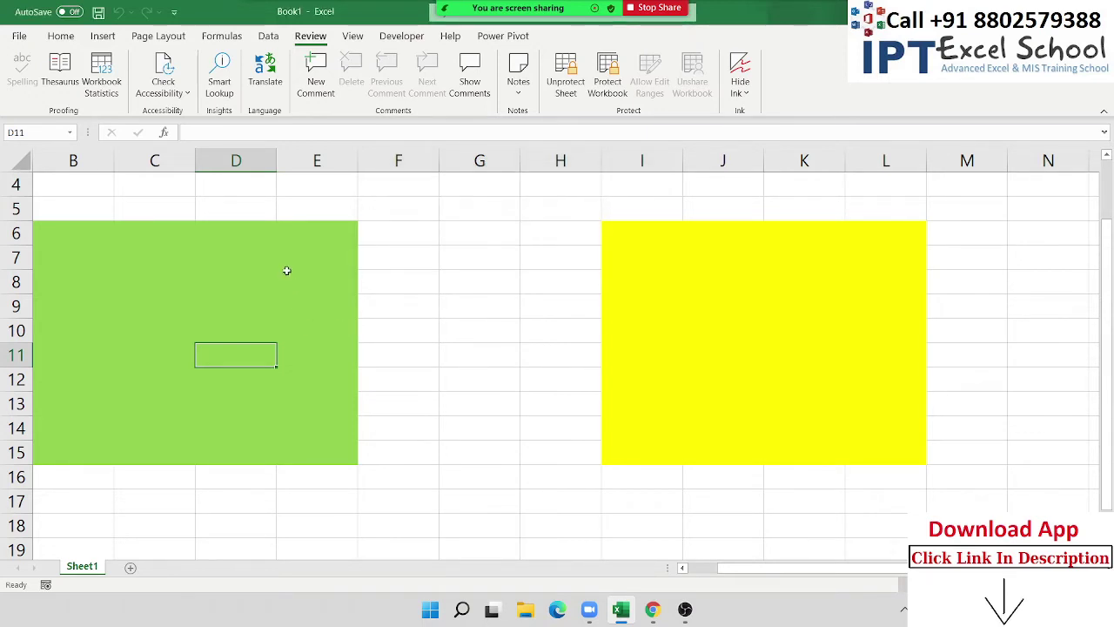
pyautogui.click(286, 275)
pyautogui.write('dfg')
pyautogui.click(230, 355)
pyautogui.write('dfg')
# Confirm G12 is locked and the yellow block rejects the password at I9
pyautogui.click(468, 374)
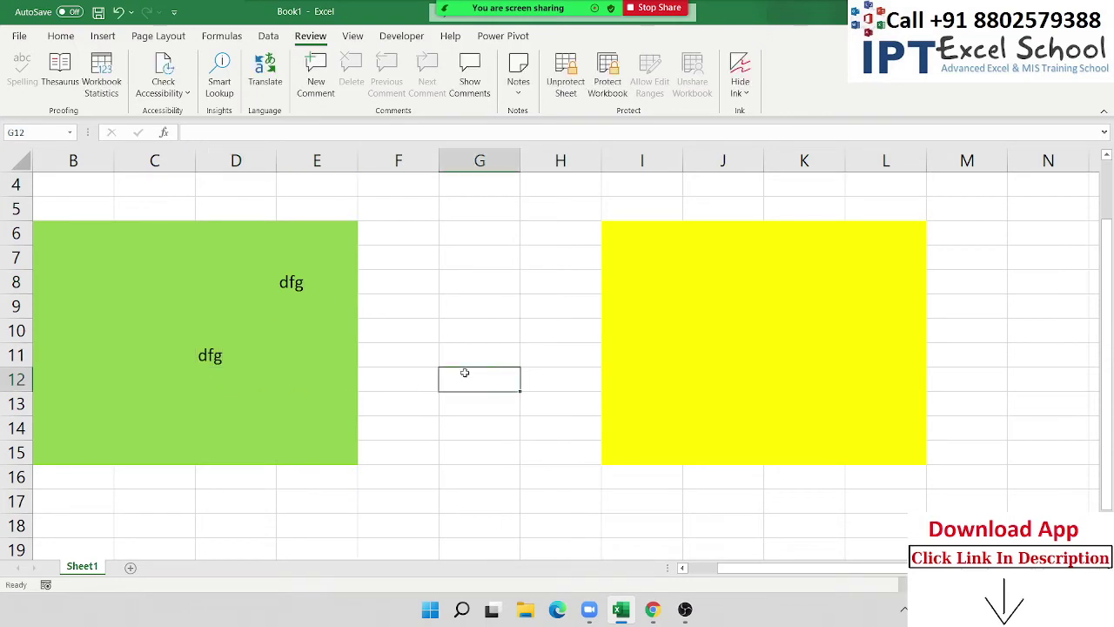
pyautogui.write('d')
pyautogui.press('Return')
pyautogui.click(667, 314)
pyautogui.write('d')
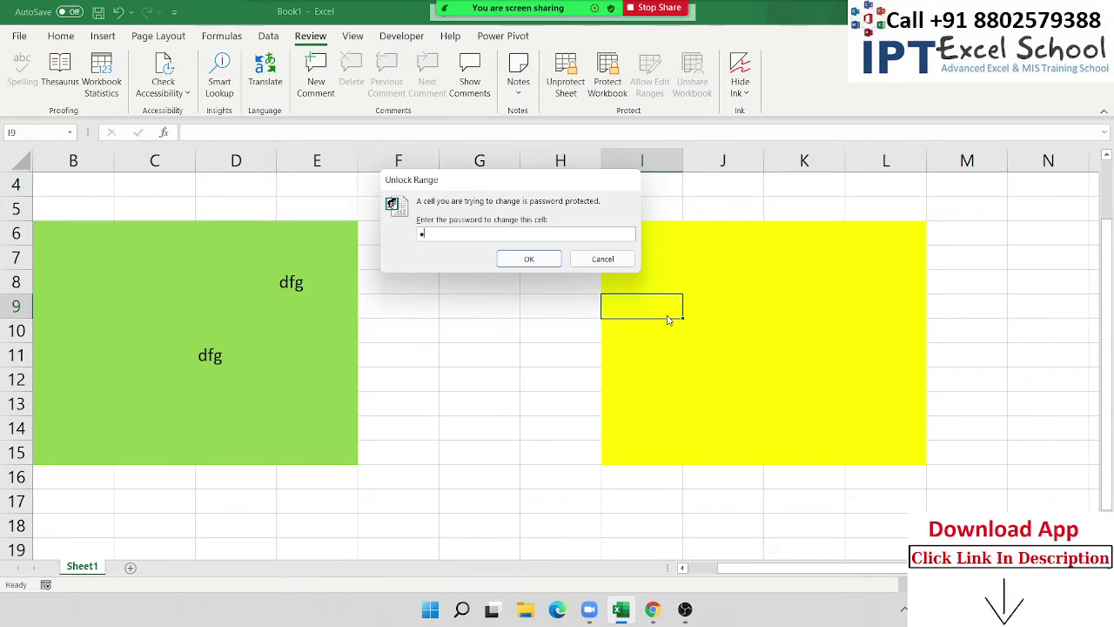
pyautogui.press('Return')
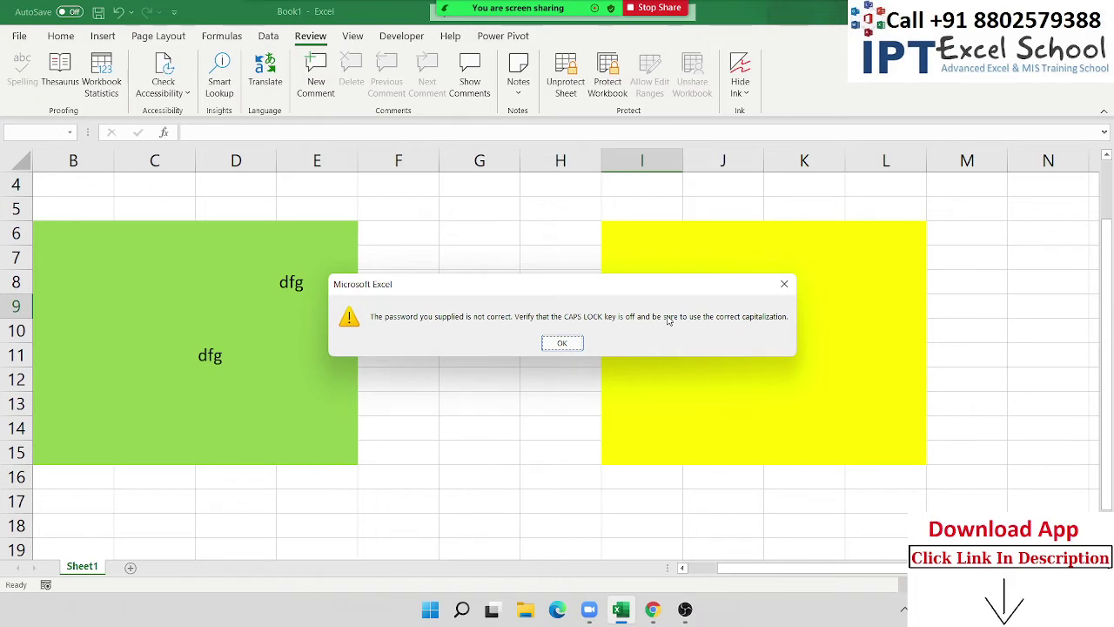
pyautogui.press('Return')
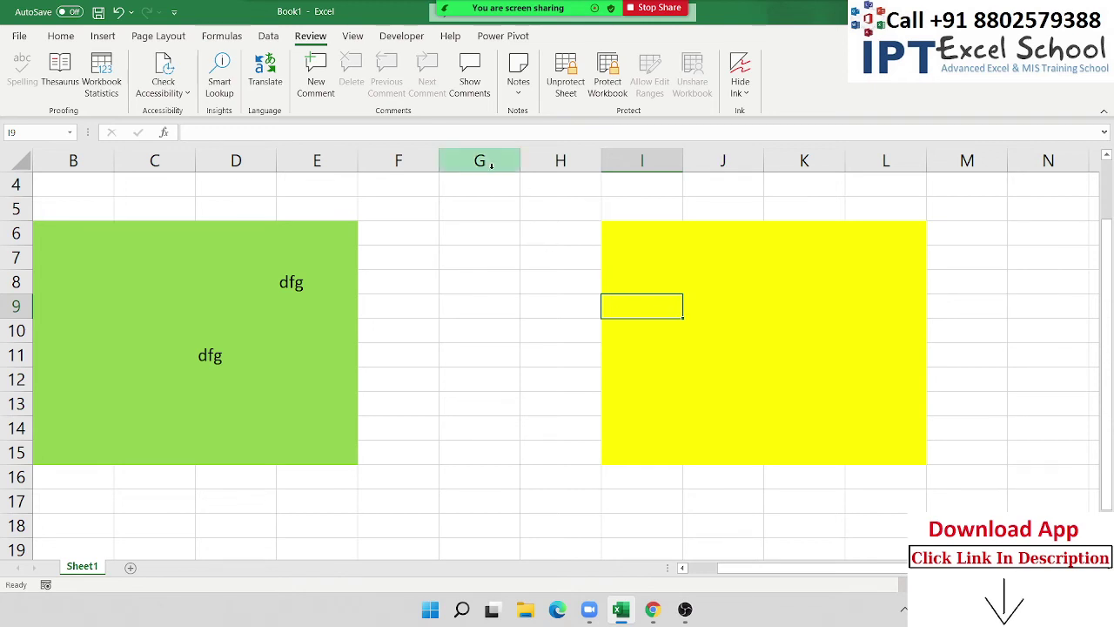
pyautogui.moveTo(488, 162); pyautogui.dragTo(525, 168)
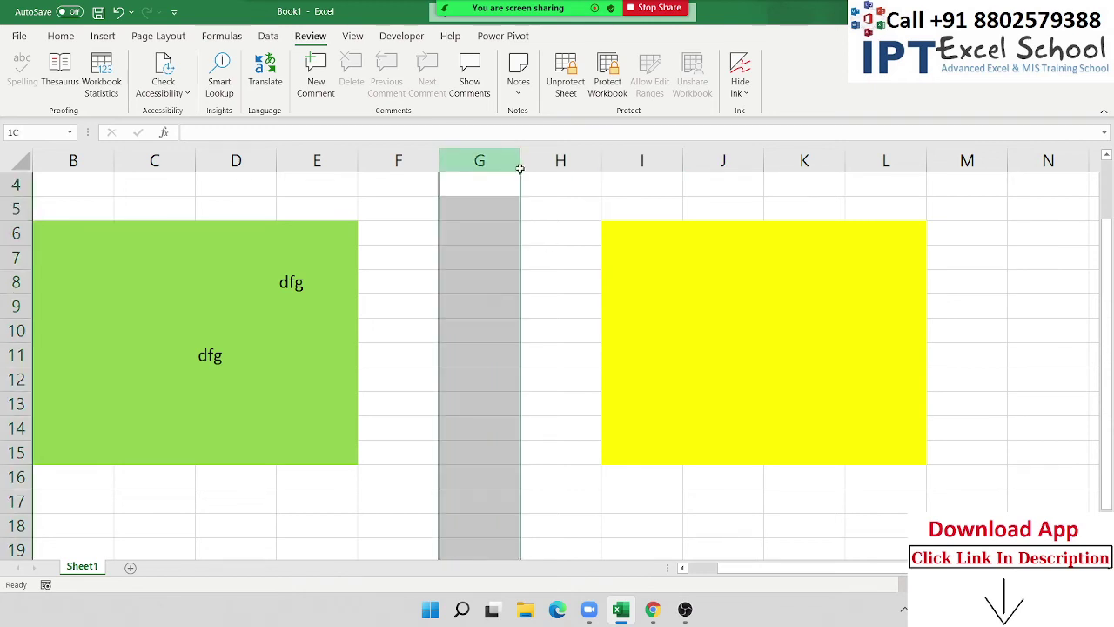
pyautogui.click(353, 163)
pyautogui.moveTo(353, 162); pyautogui.dragTo(695, 160)
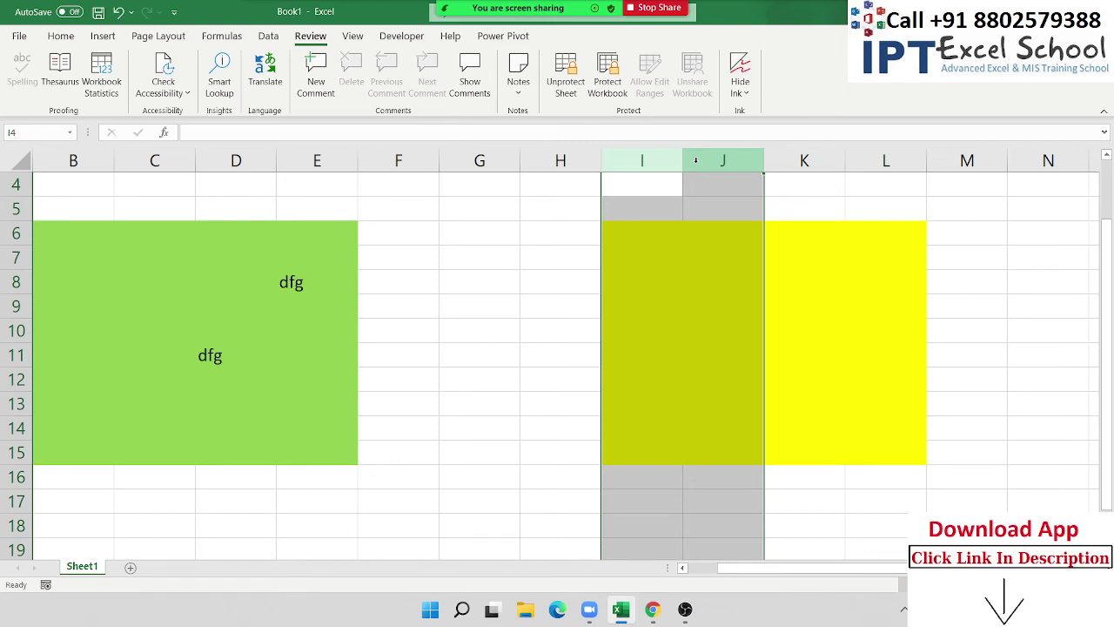
pyautogui.click(381, 186)
pyautogui.click(560, 178)
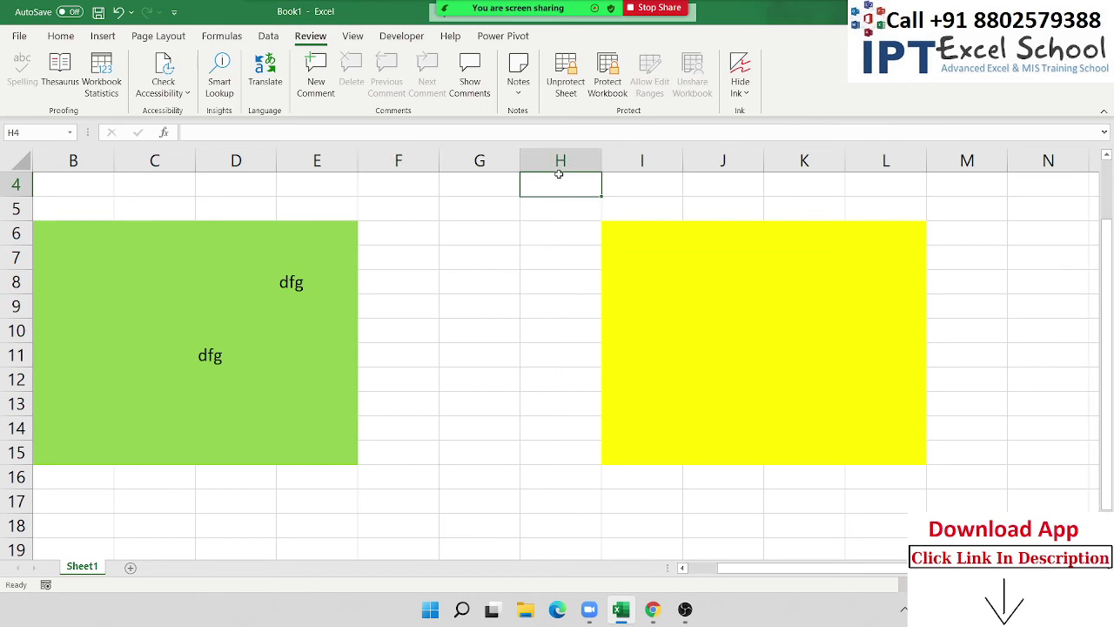
pyautogui.click(369, 179)
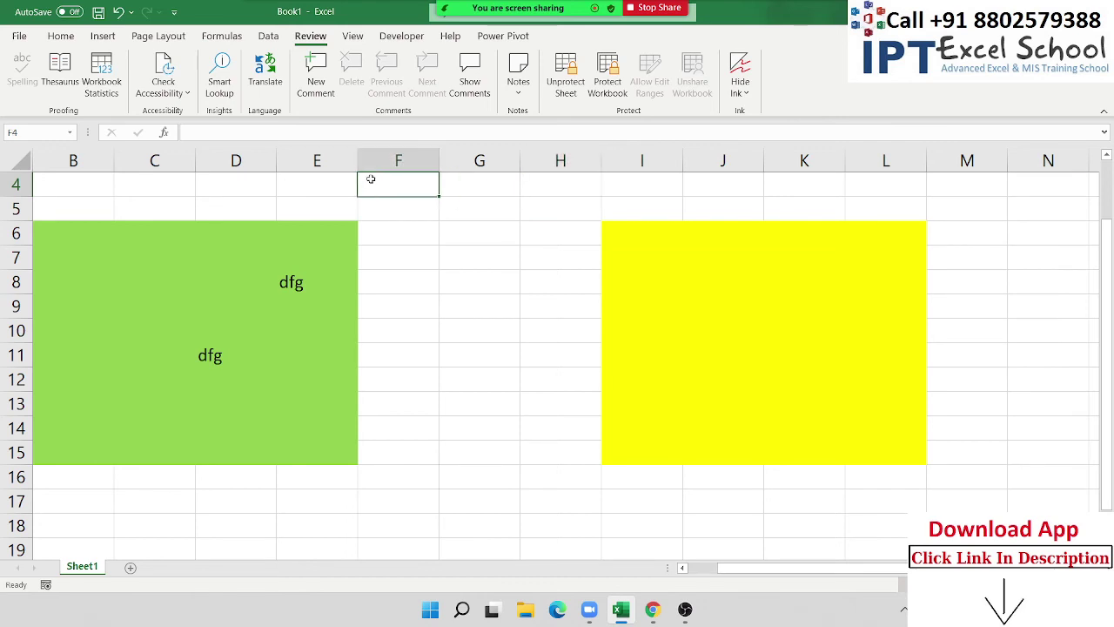
pyautogui.click(707, 183)
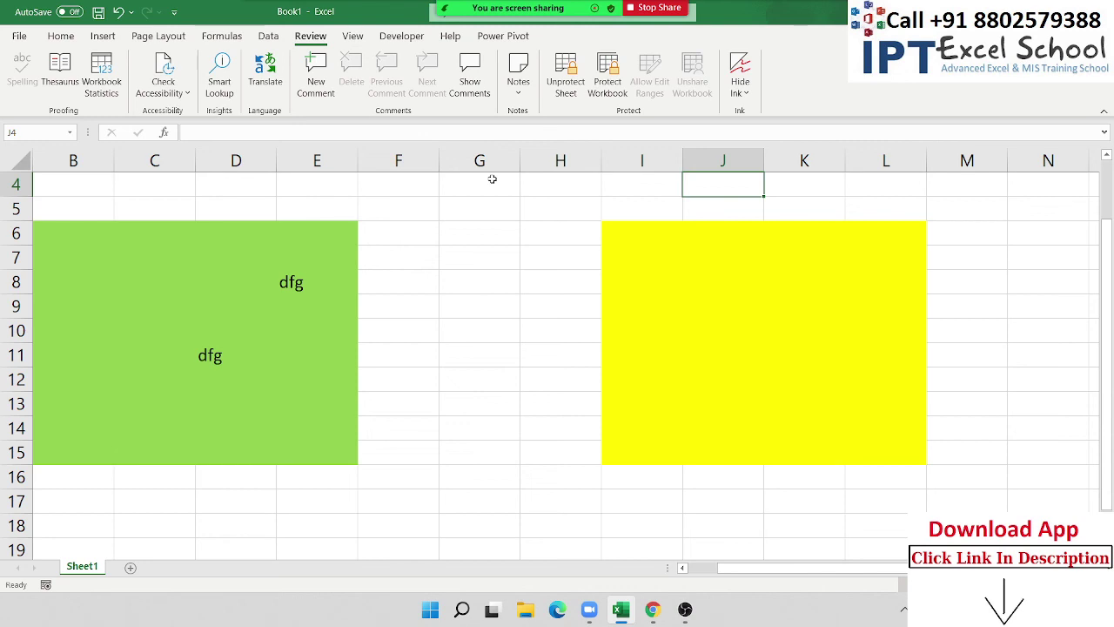
pyautogui.click(214, 324)
pyautogui.click(746, 370)
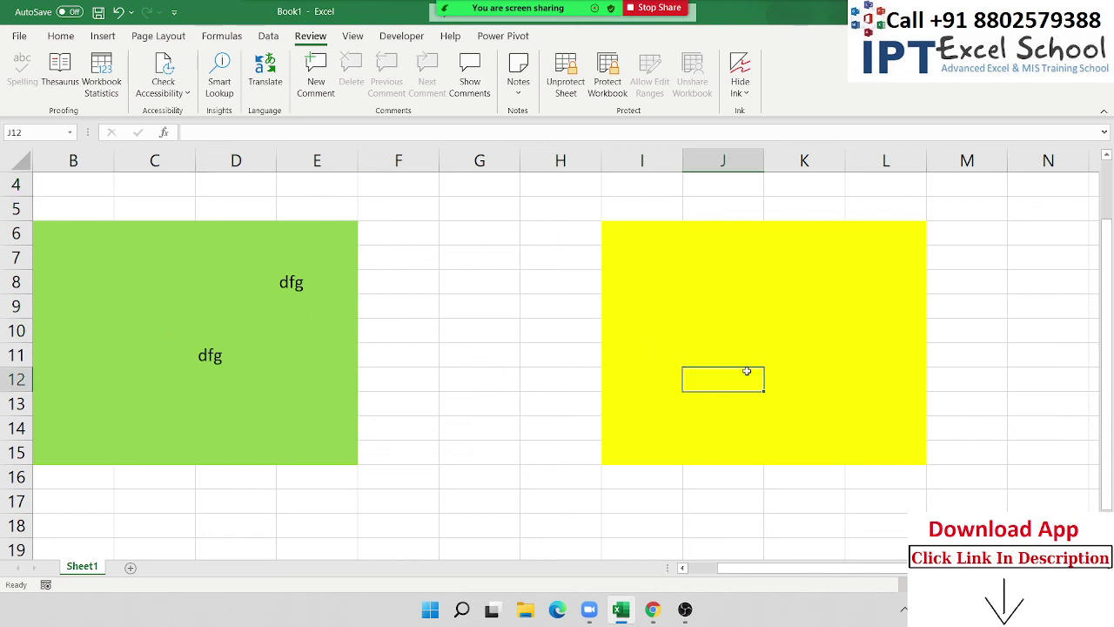